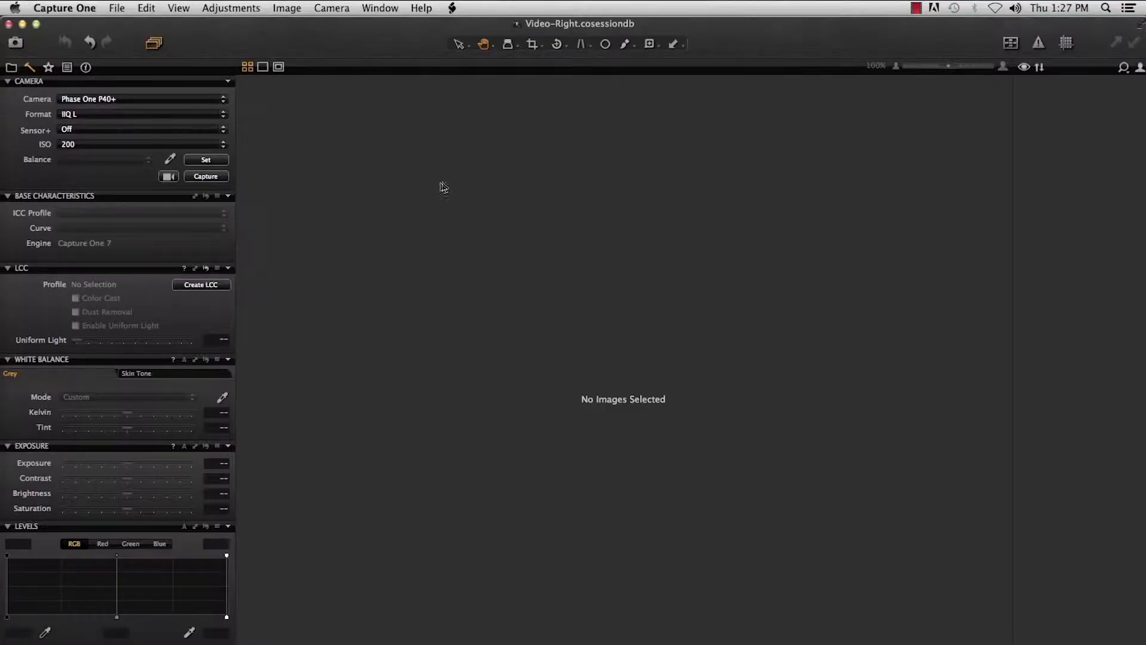
- Refocus on the DPI target at 100% in ShutterControl Live View, pause it, and return to the lens window
left_click(168, 176)
key("super+Tab")
key("super+Tab")
key("super+Tab")
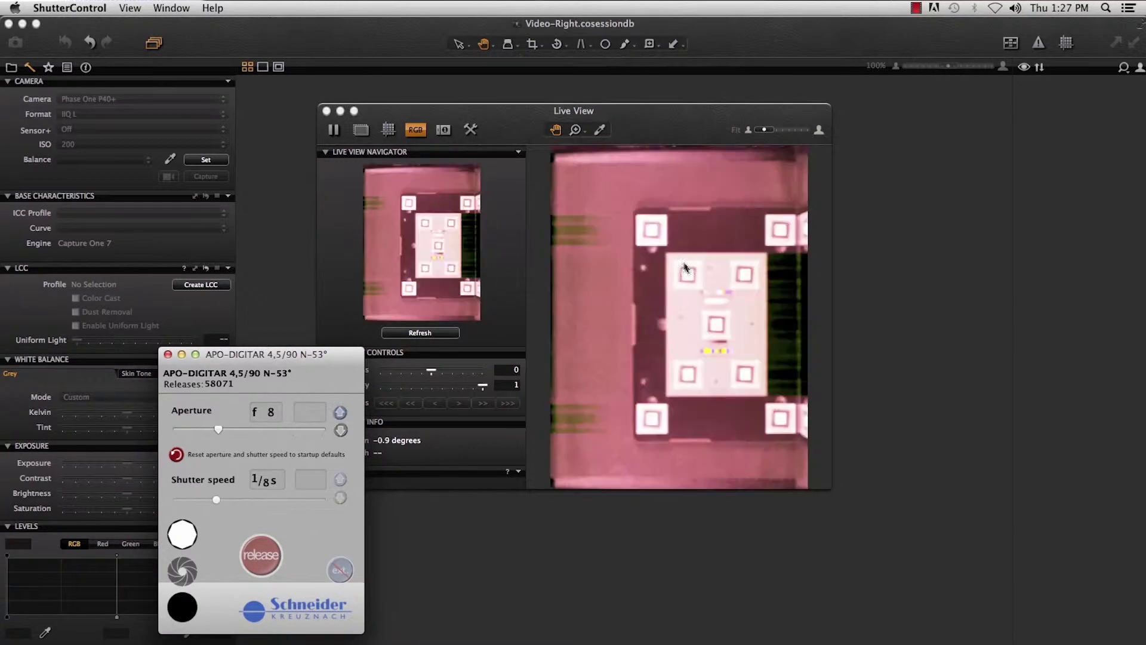
left_click(716, 328)
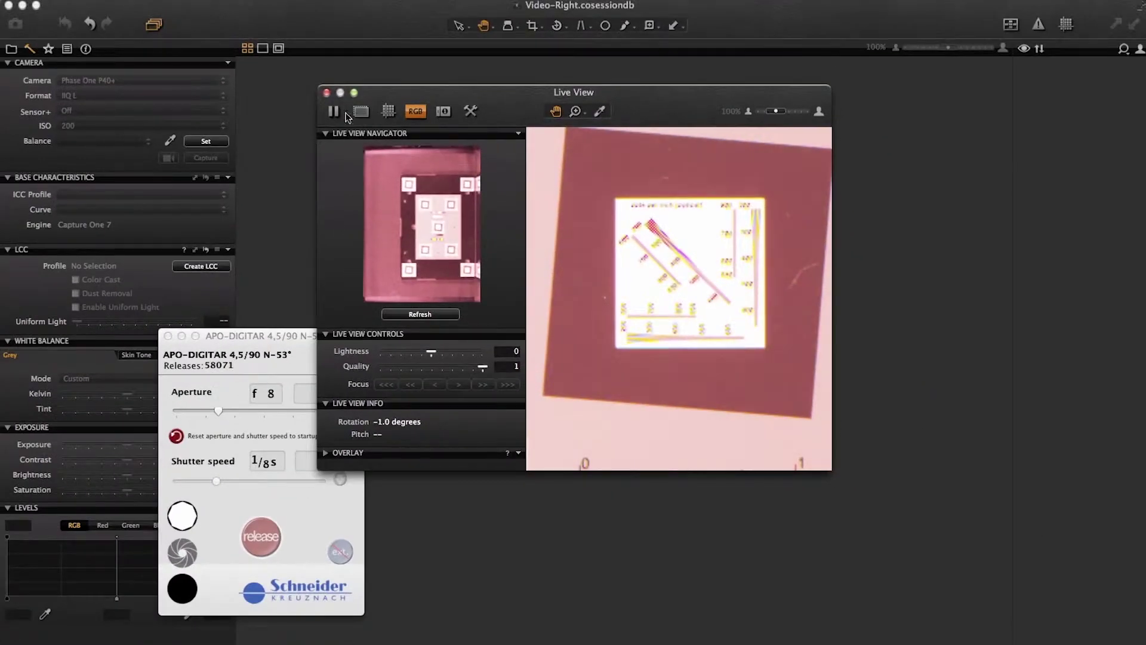
left_click(187, 50)
left_click(185, 576)
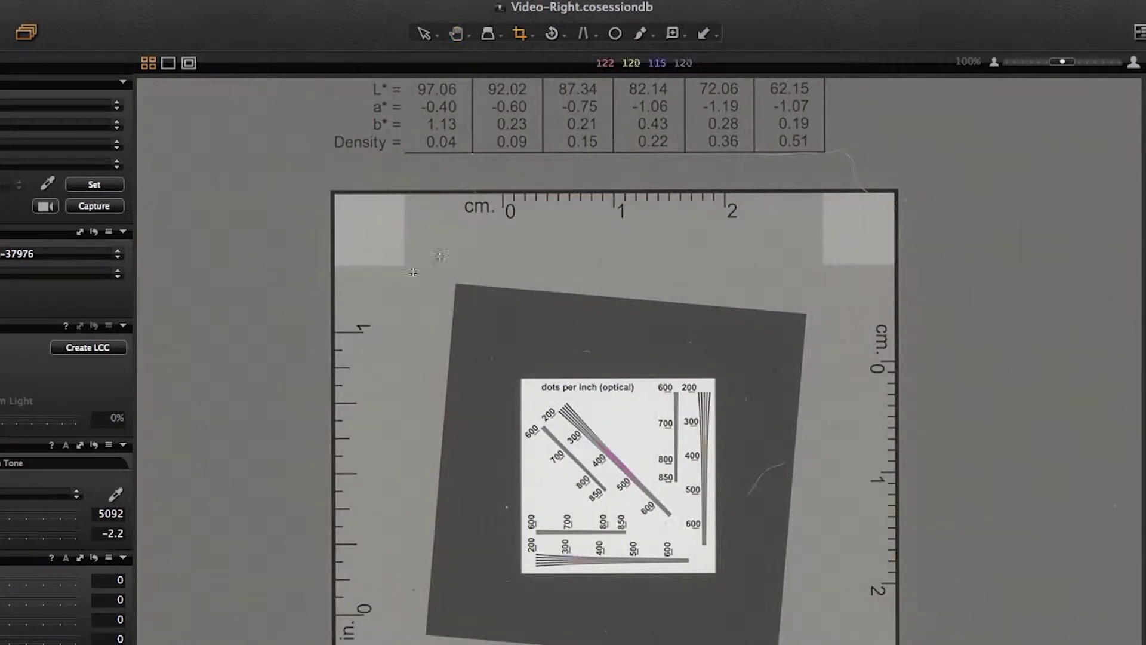
- Drag a crop box over one inch of the ruler, reading 72 × 313 px
left_click_drag(324, 332, 384, 617)
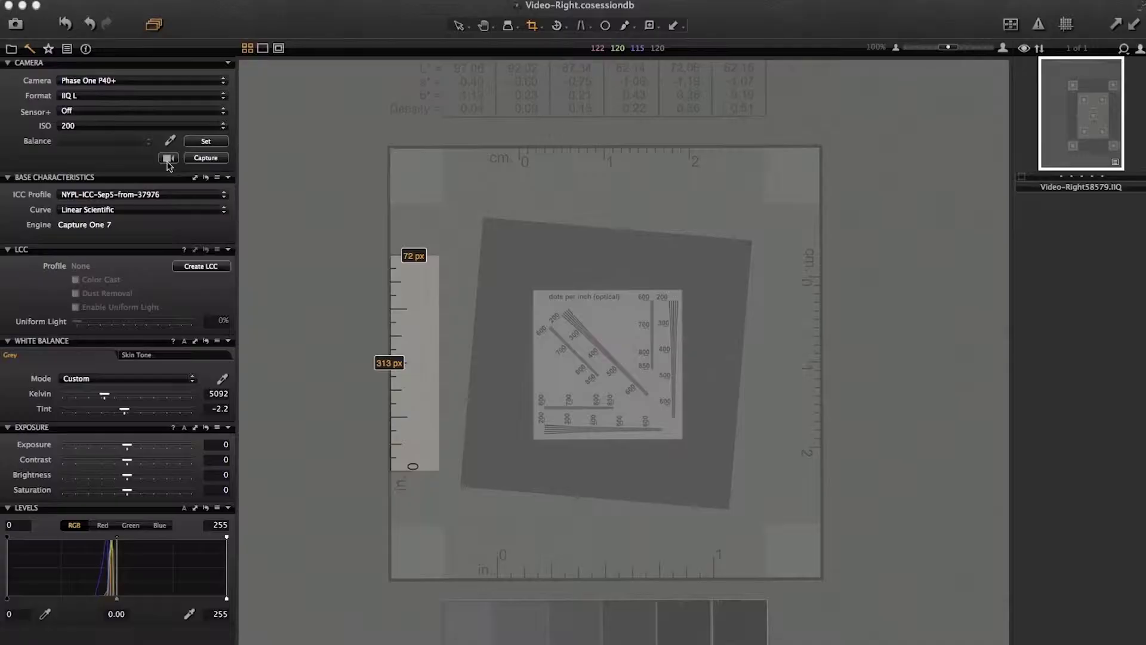
- Reopen Live View, zoom to 100% to refocus on the target, pause it, and return to the lens window
left_click(169, 158)
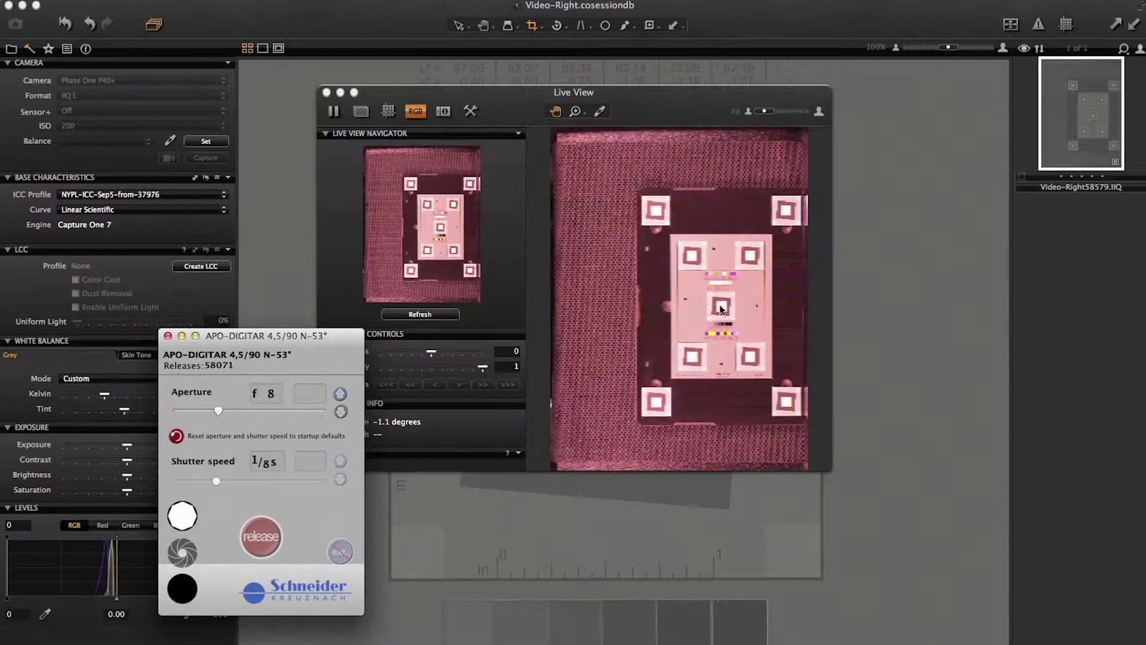
left_click(721, 309)
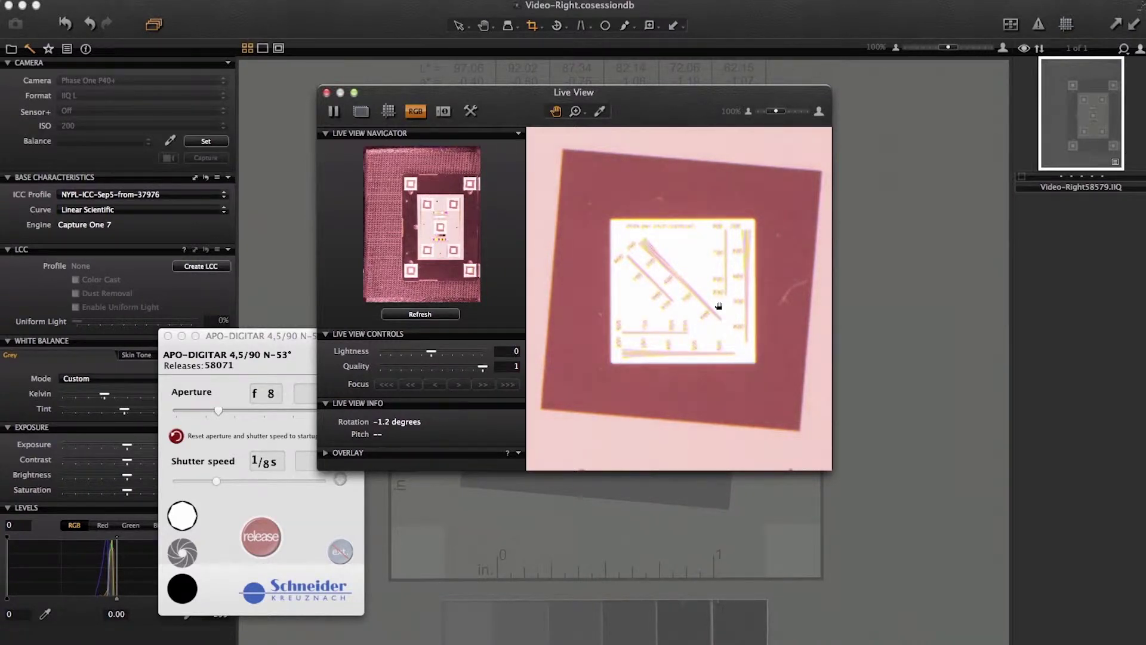
key("space")
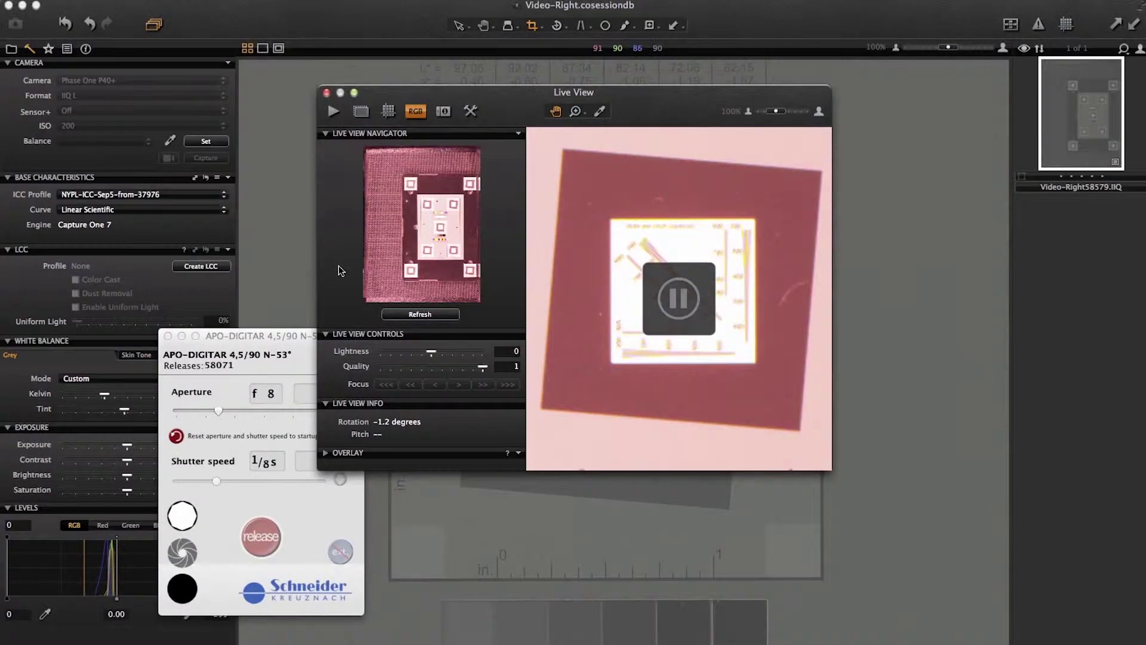
left_click(177, 591)
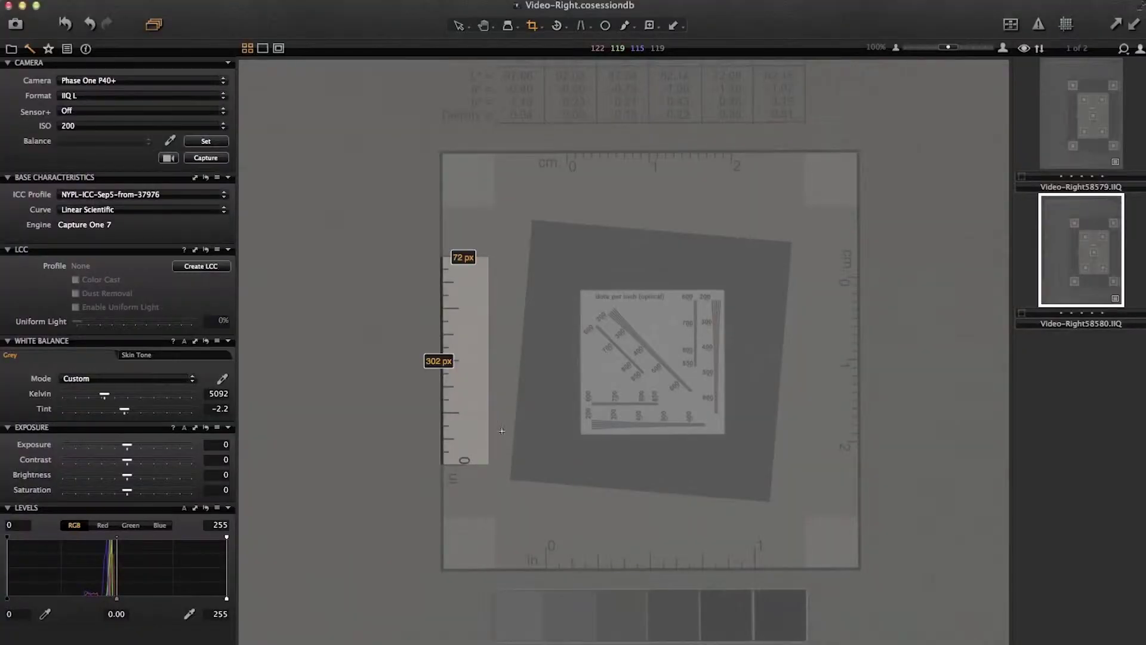
- Reset the 302 px measuring crop and fit the whole target in the viewer
left_click(525, 416)
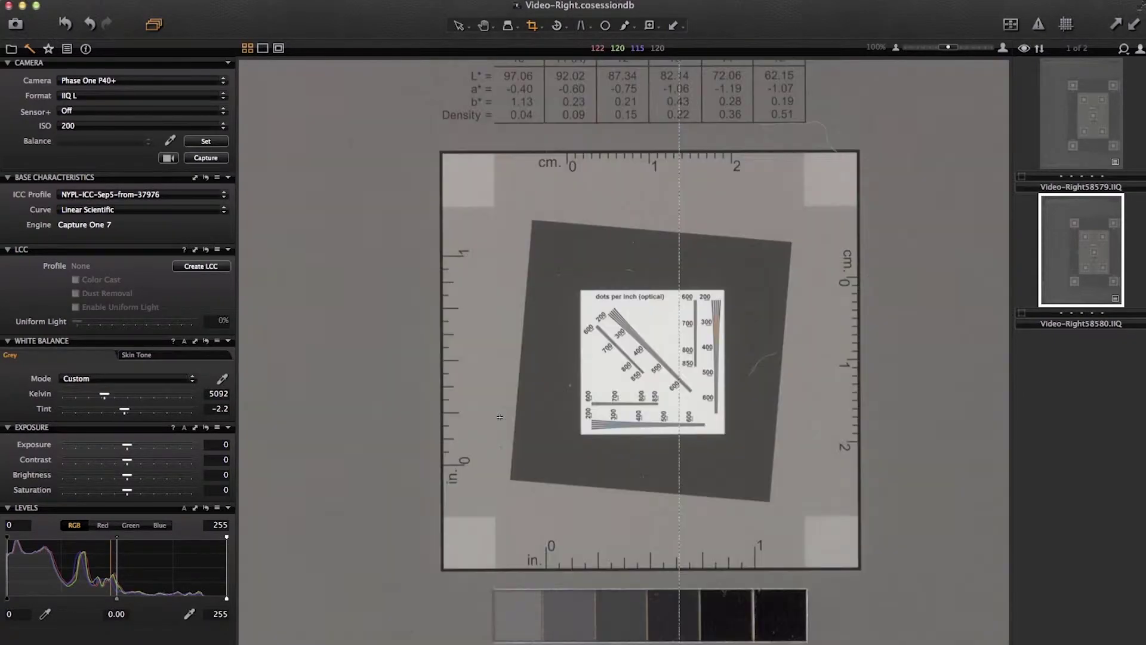
key("super+0")
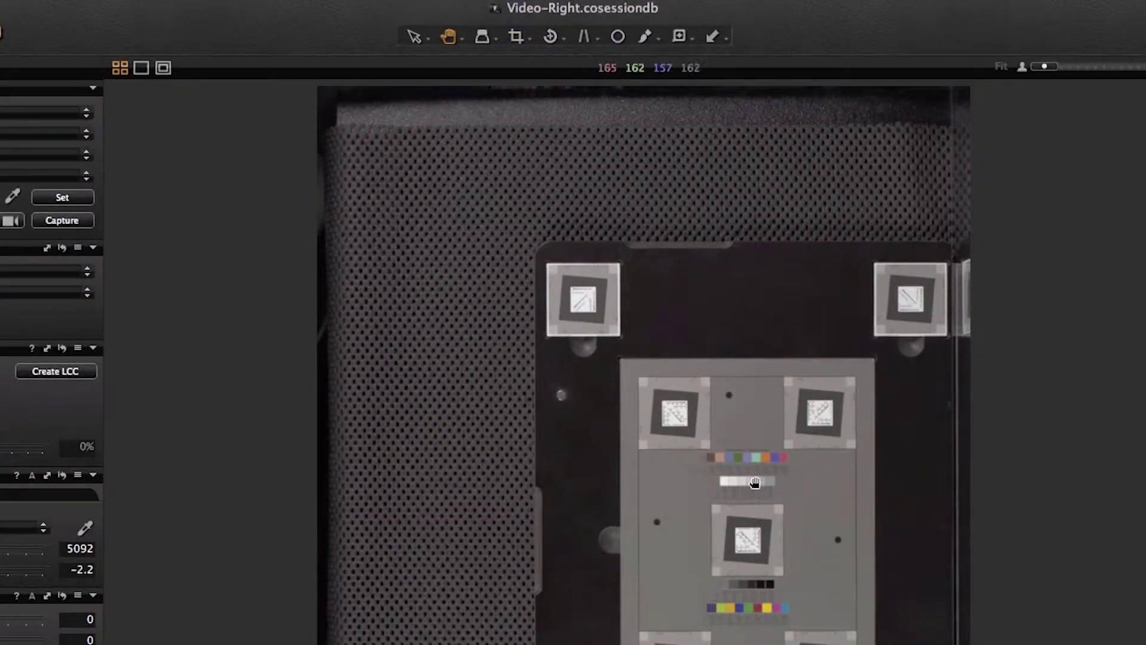
- Zoom to 100%, add colour readouts, and pick white balance from grey patch 15 (5042 K, -2.4 tint)
double_click(748, 475)
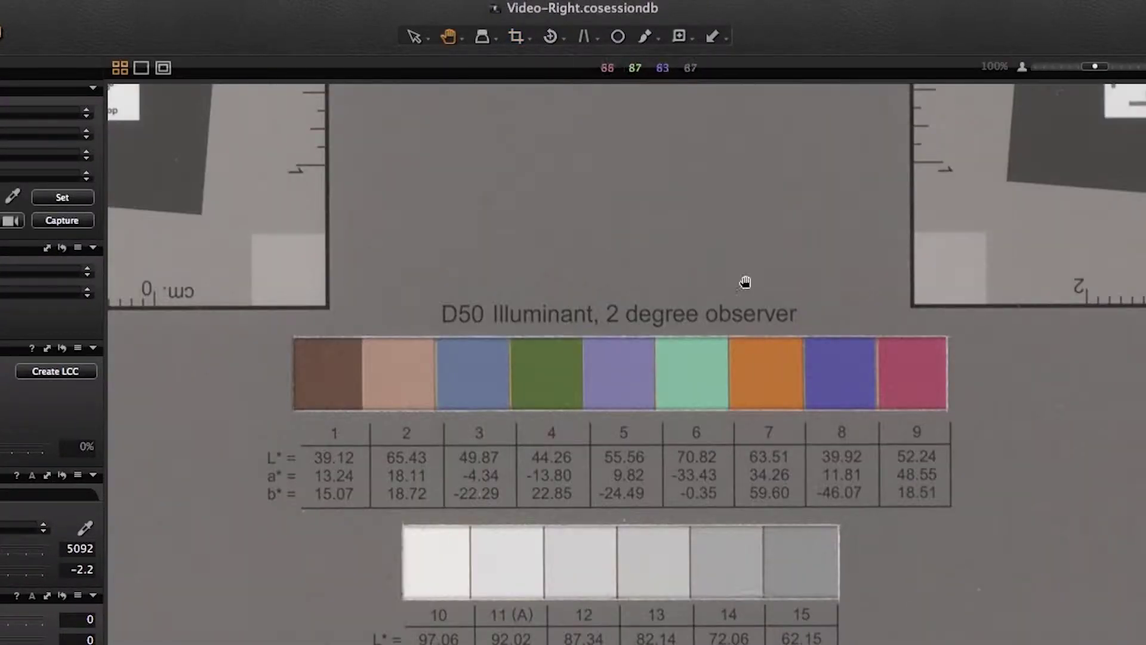
left_click(680, 36)
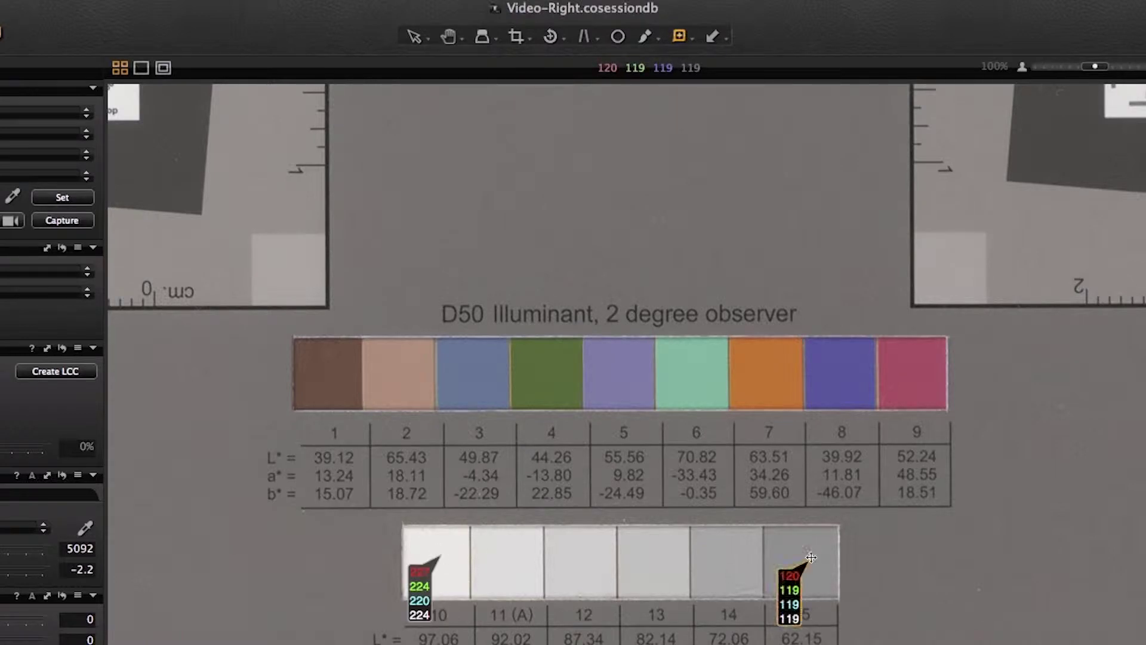
left_click(685, 38)
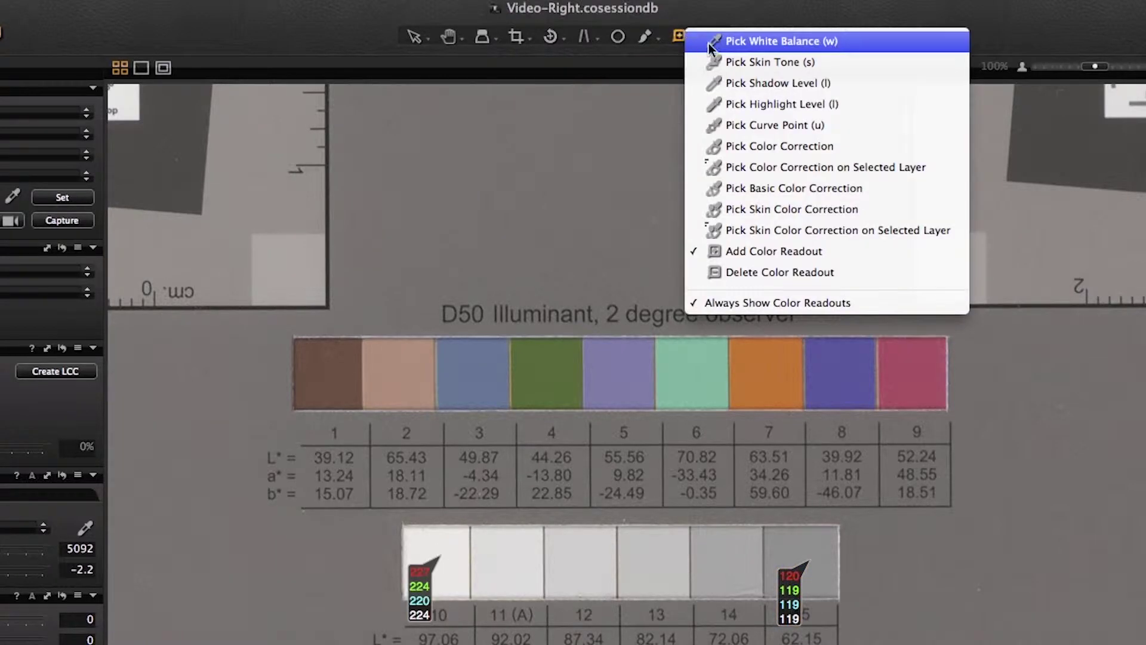
left_click(734, 41)
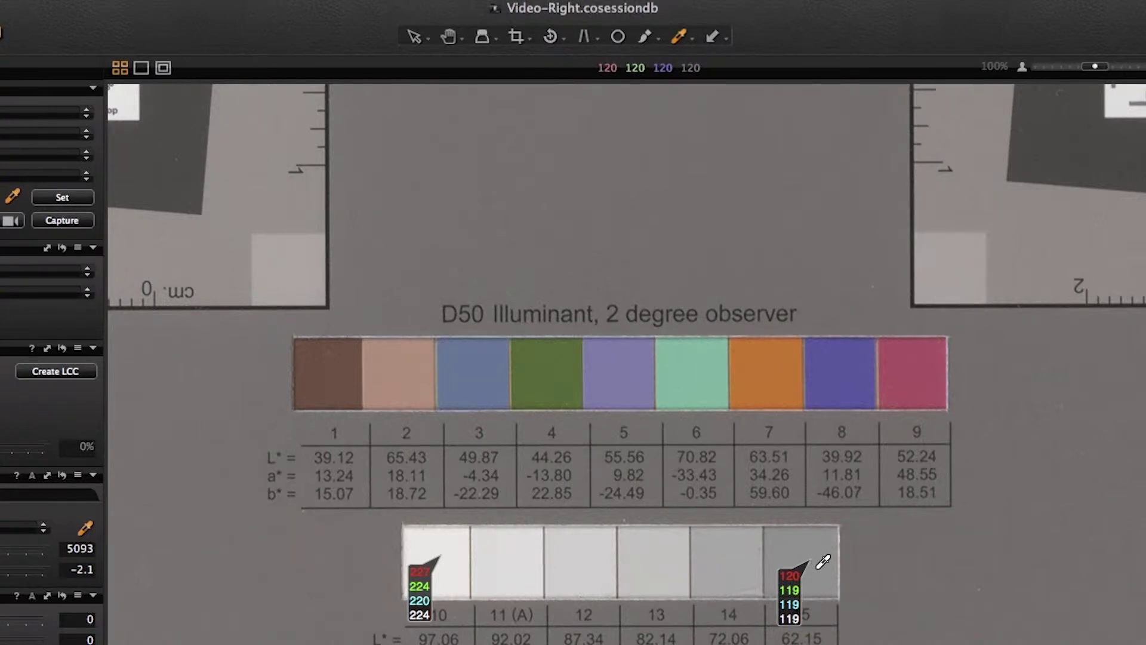
left_click(821, 565)
left_click(816, 564)
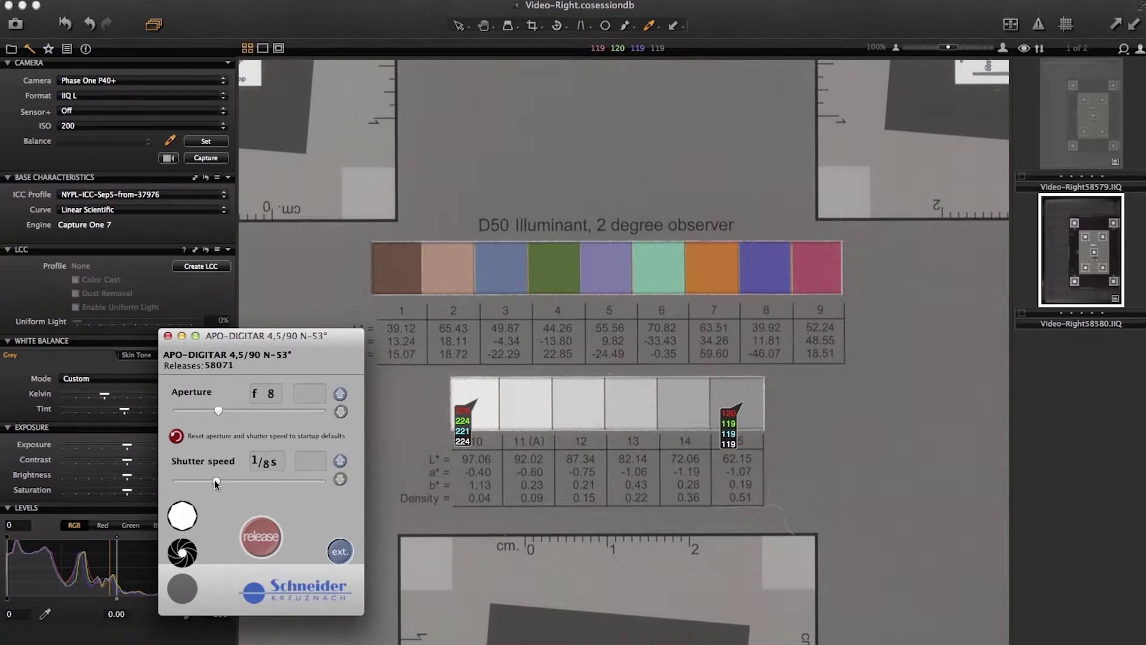
- Set the shutter speed to 1/15 s and capture a blank page into the session
left_click_drag(216, 481, 213, 481)
left_click(315, 15)
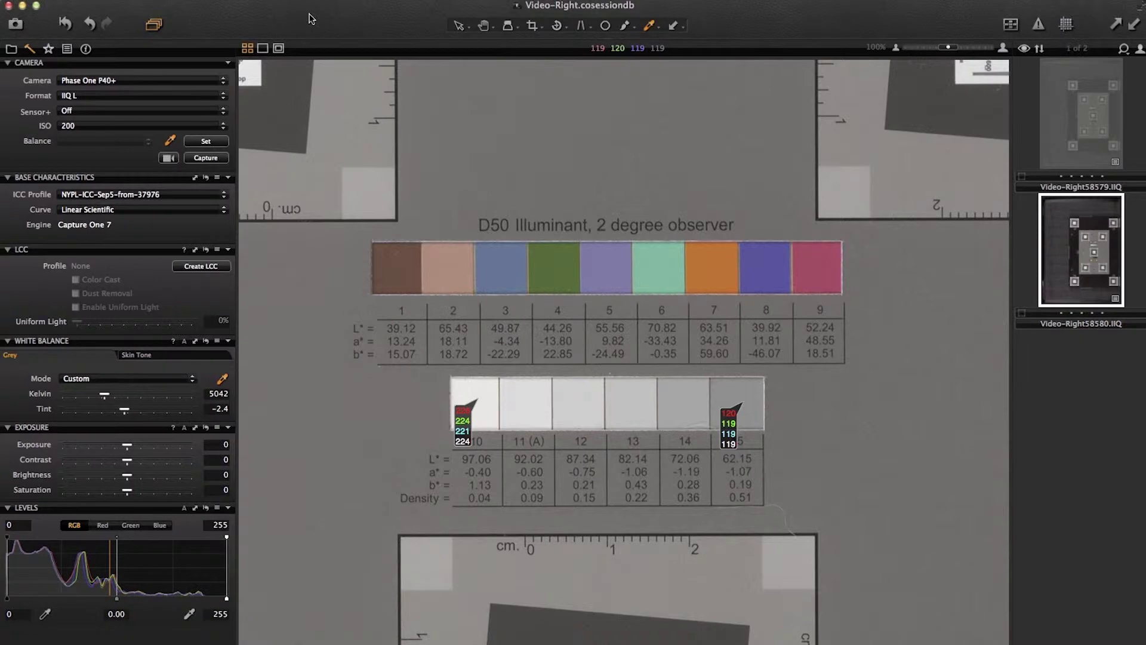
key("super+k")
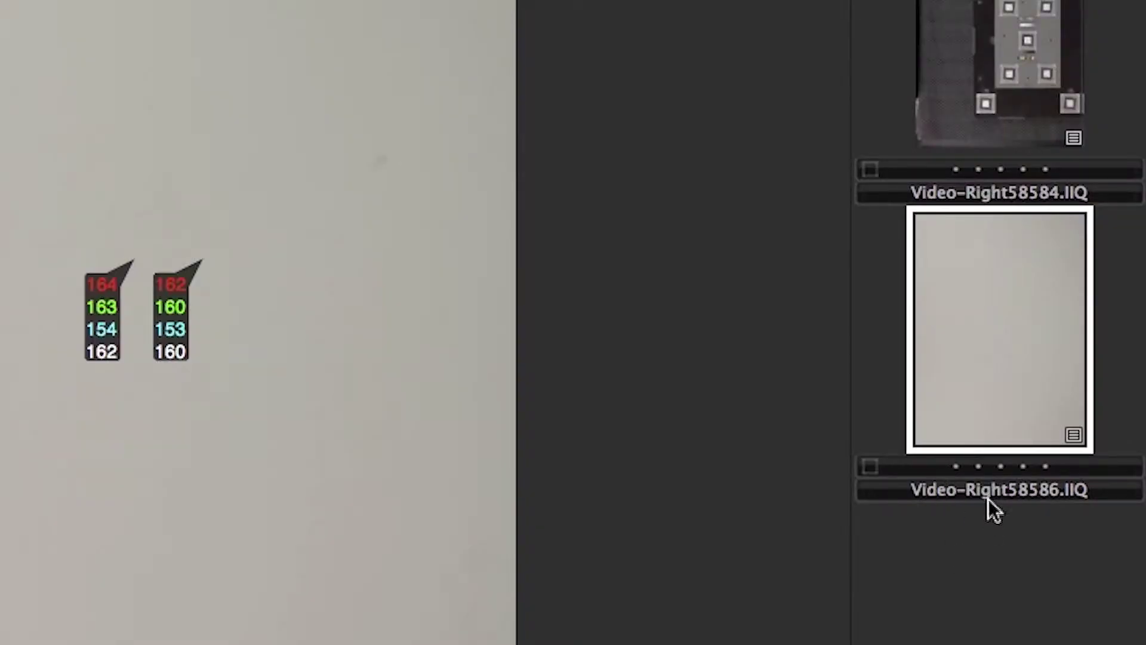
double_click(991, 491)
- Paste BC100_LeftPage-300ppi as the capture's file name and confirm it
type("BC100_LeftPage-300ppi")
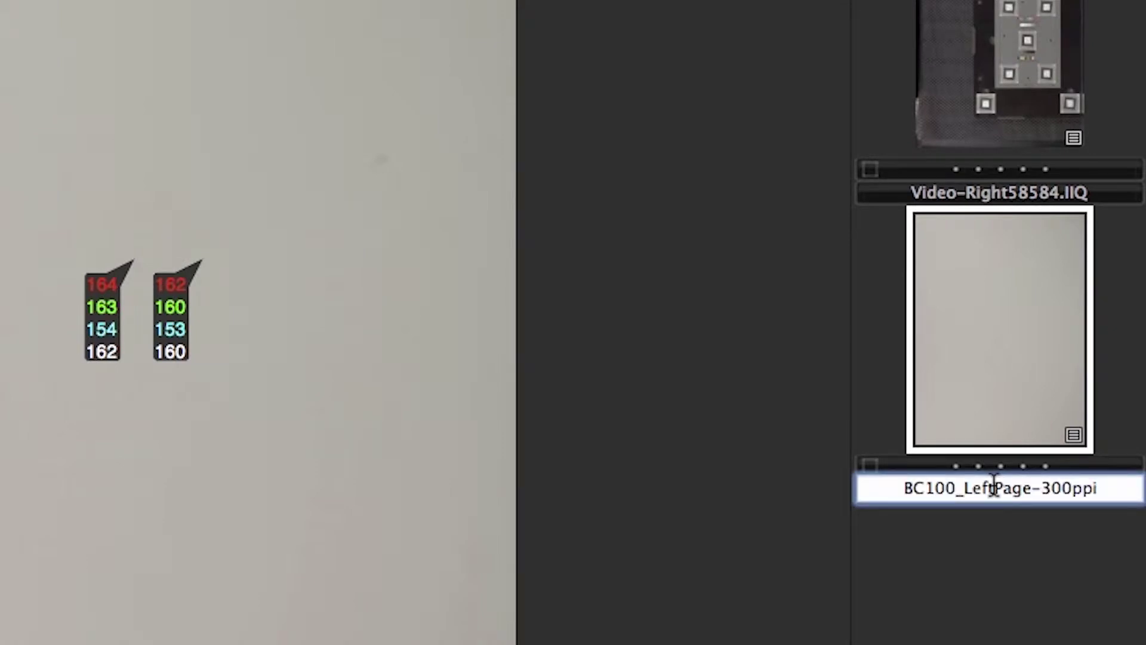
key("Return")
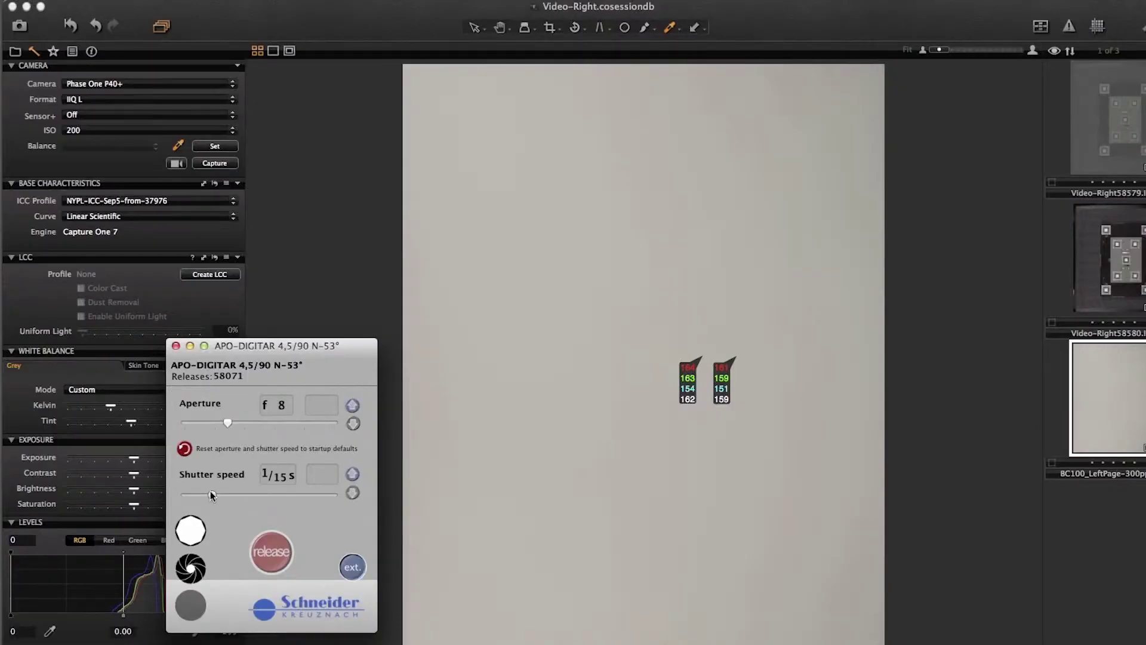
- Adjust the shutter speed, then create LCC Video-Right58581 from the blank page with colour cast and uniform light
left_click_drag(212, 496, 228, 496)
left_click(333, 17)
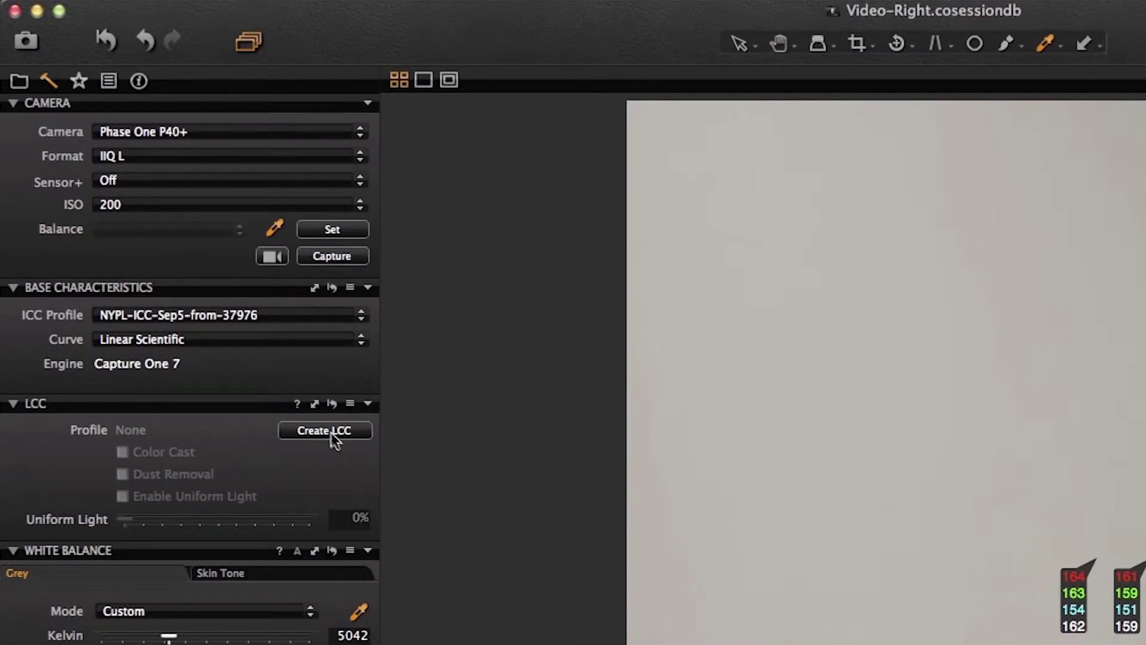
left_click(332, 433)
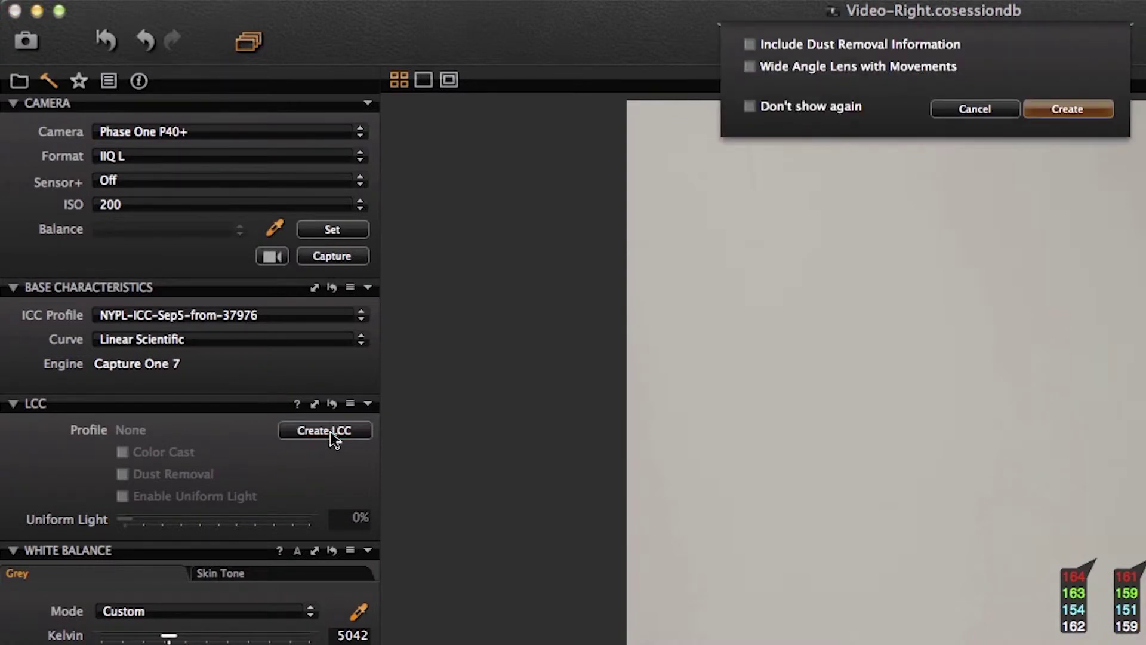
left_click(1083, 109)
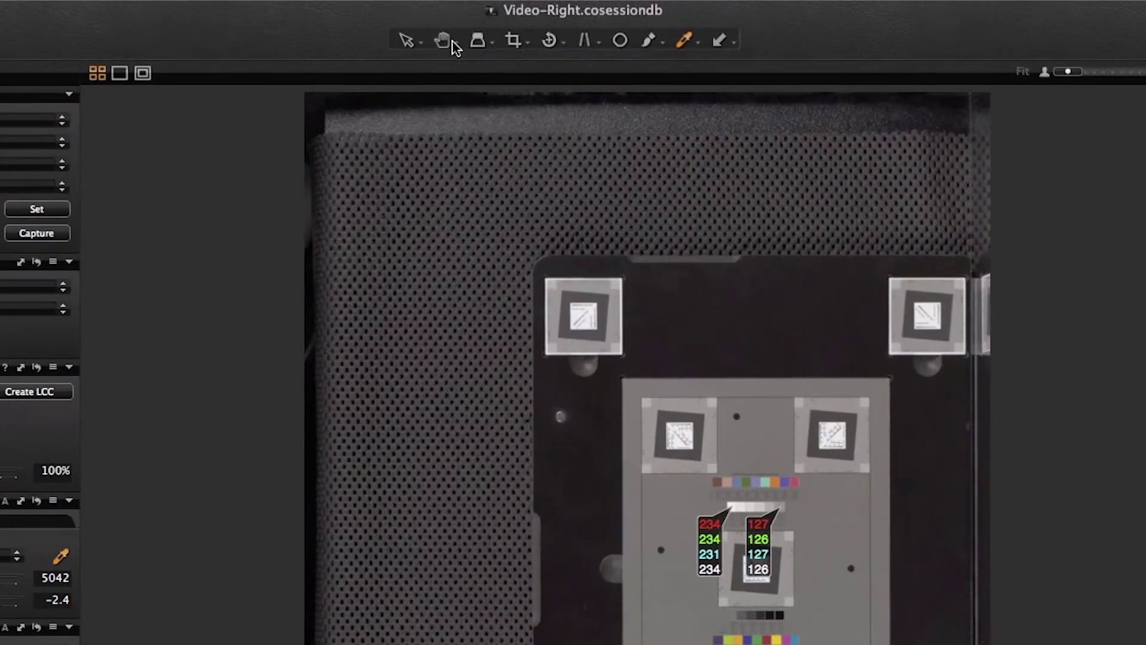
- Switch to Pan, zoom 100% on the grey scale, and pick white balance from patch 15 (5038 K, -3.3)
left_click(489, 26)
left_click(510, 52)
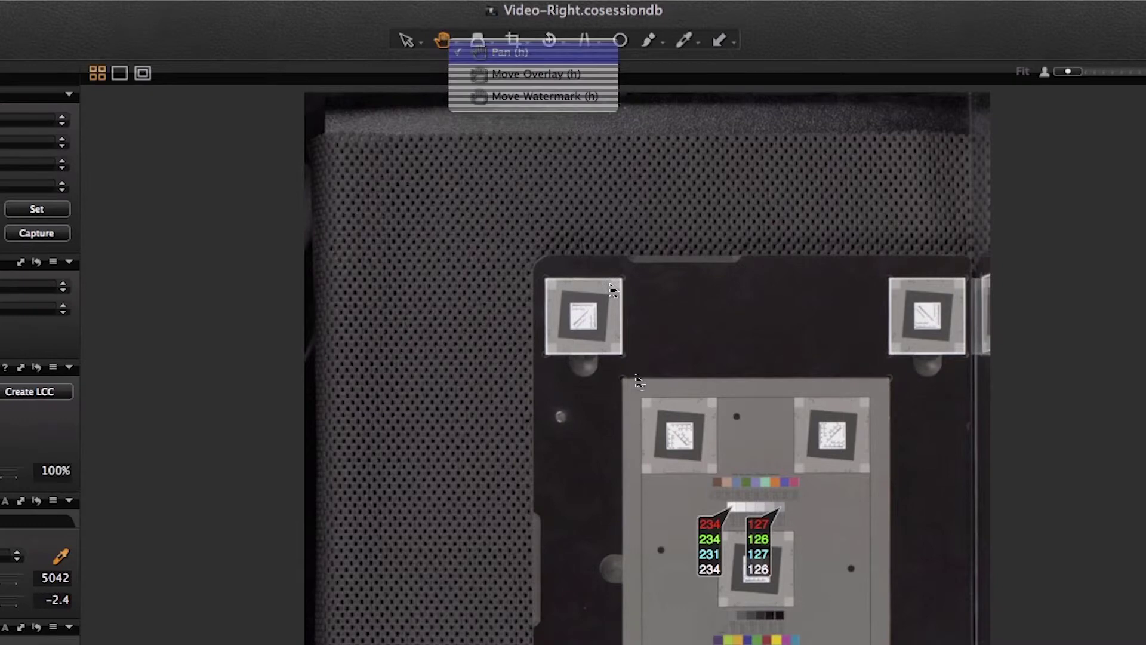
left_click(748, 507)
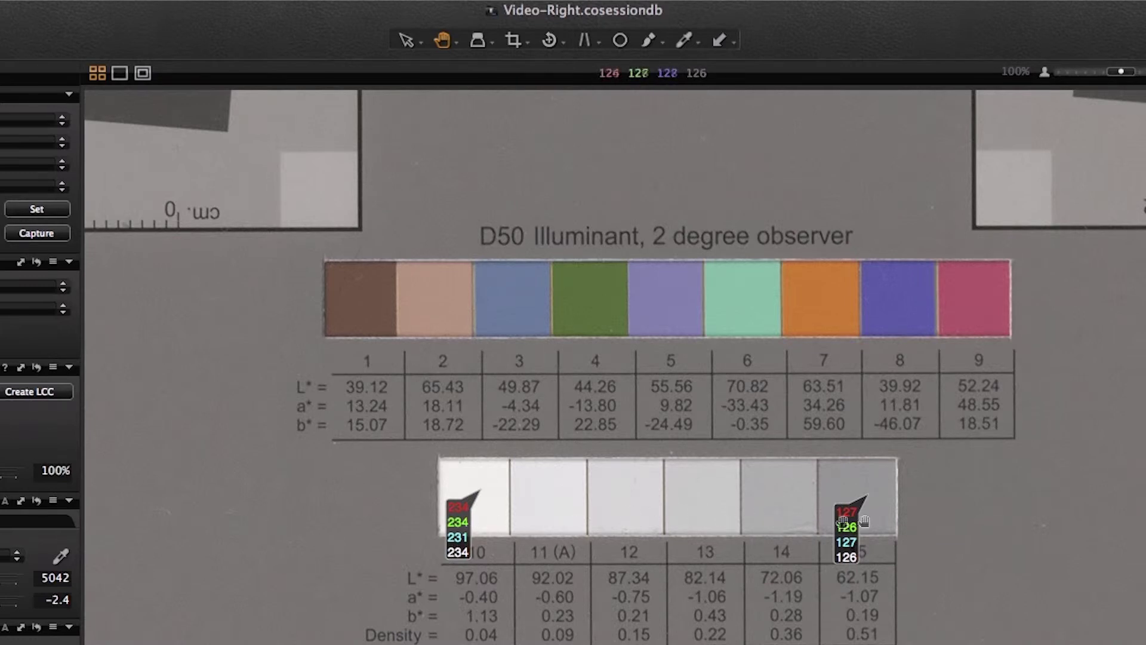
left_click(684, 37)
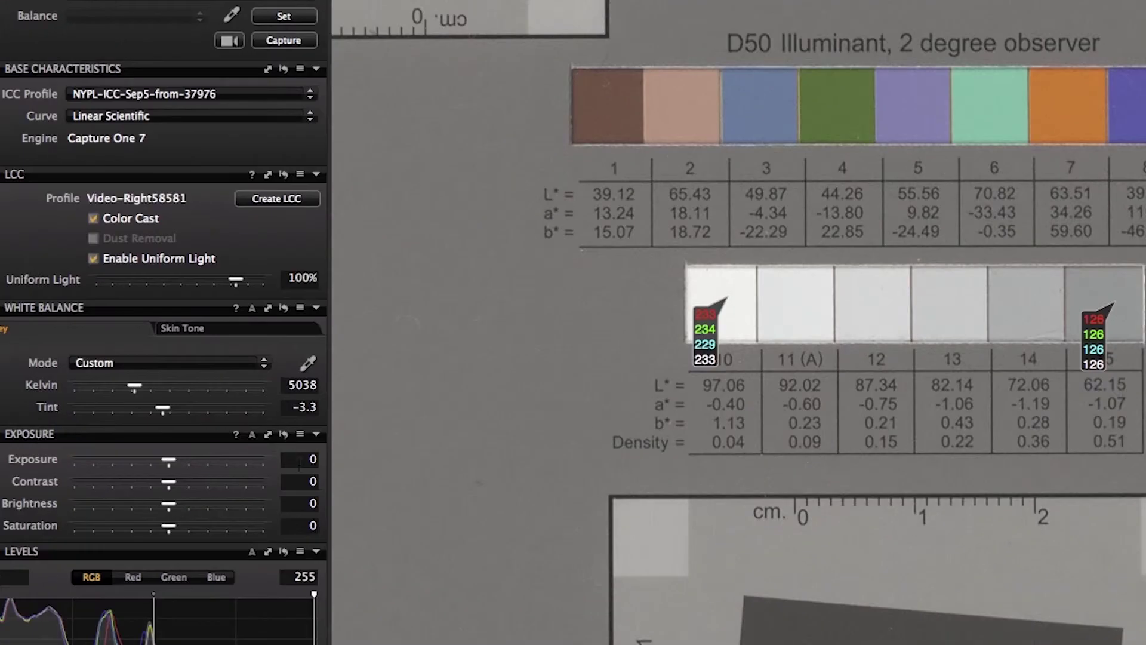
- Set Exposure to 0.1 so the white patch reads about 242
left_click(132, 592)
type("0.1")
key("Return")
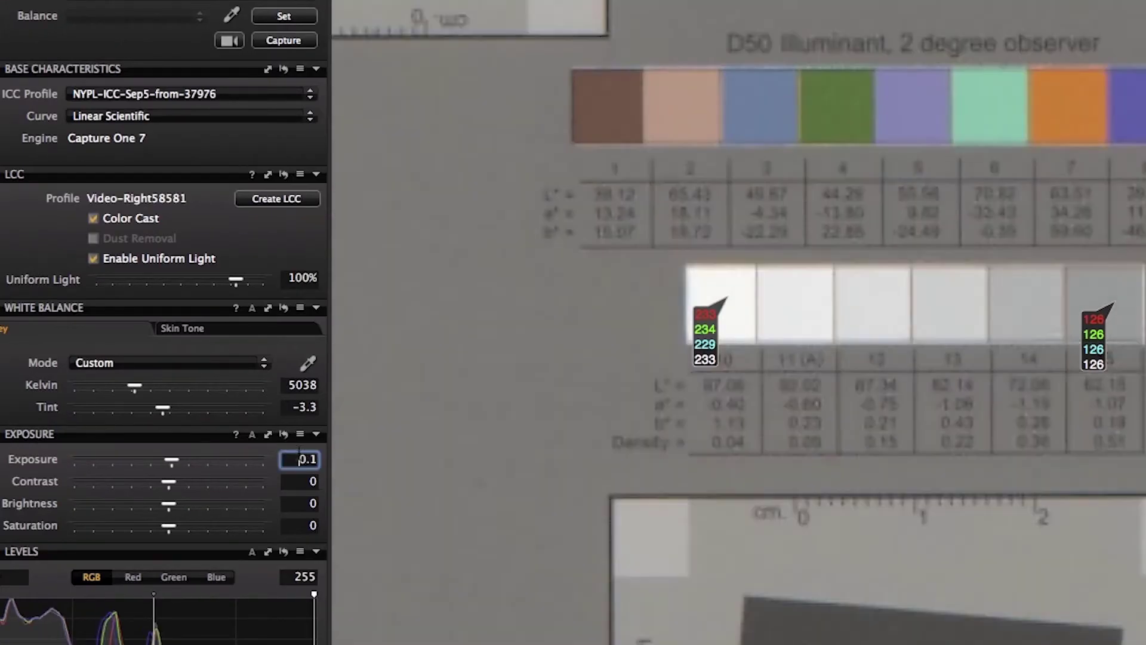